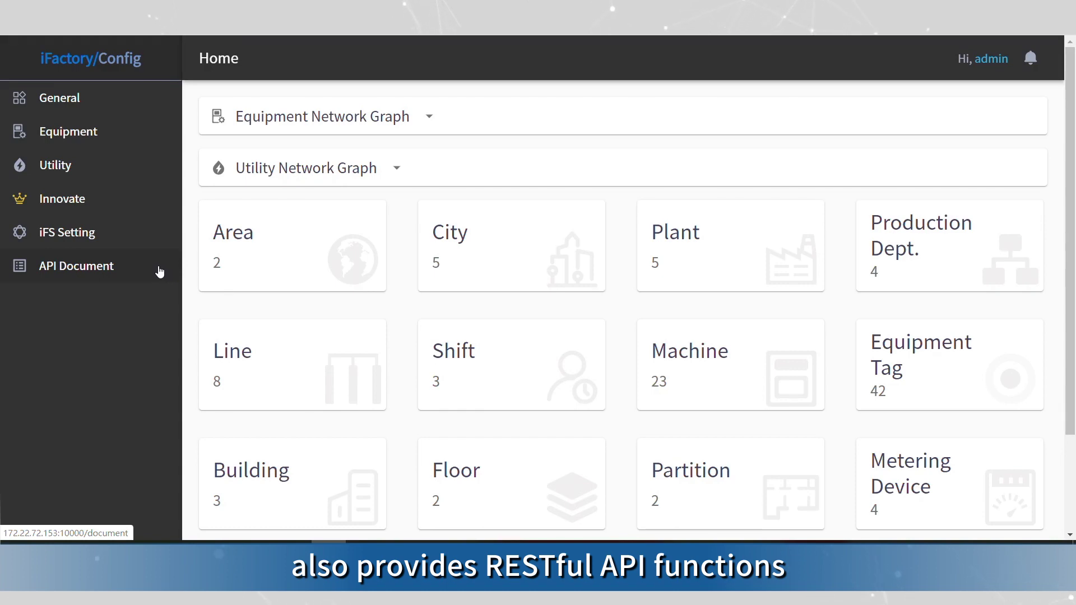
Step: Show the API documentation and expand the oee.MachineSummary endpoint group
left_click(159, 272)
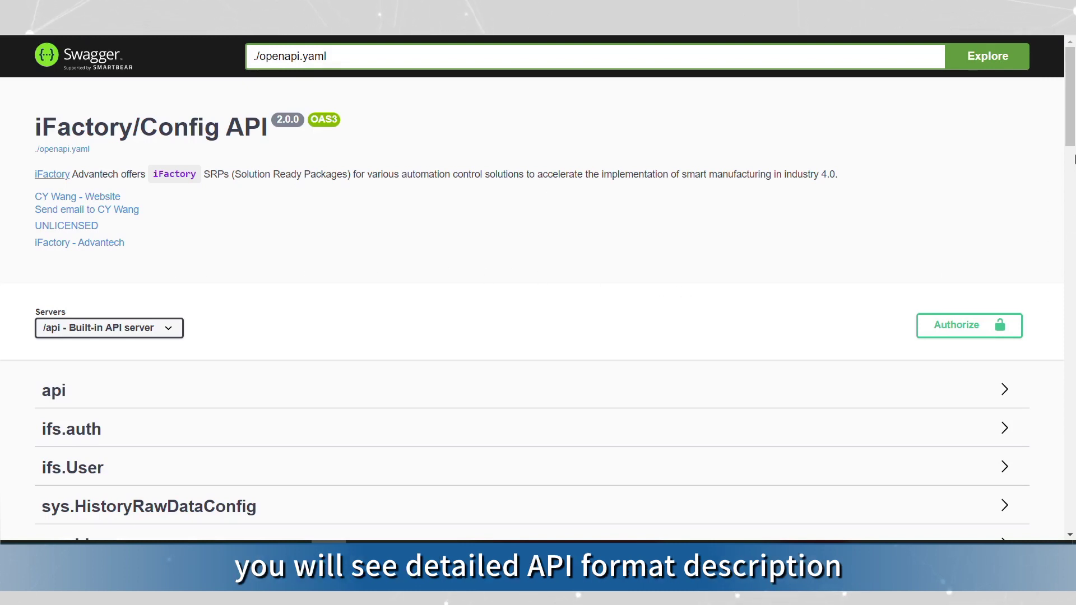
left_click_drag(1072, 134, 1072, 309)
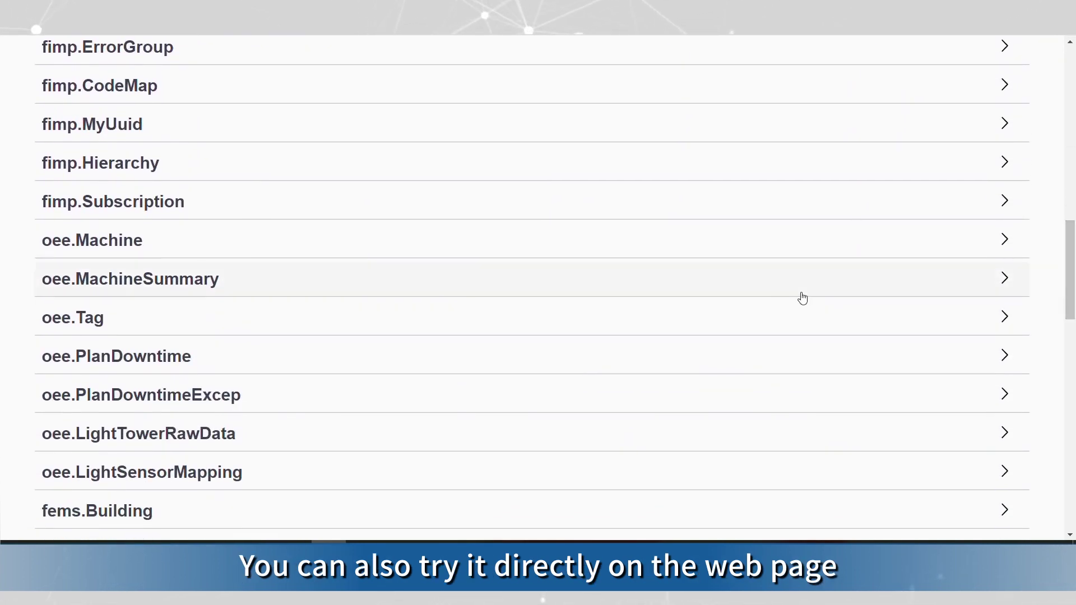
left_click(190, 281)
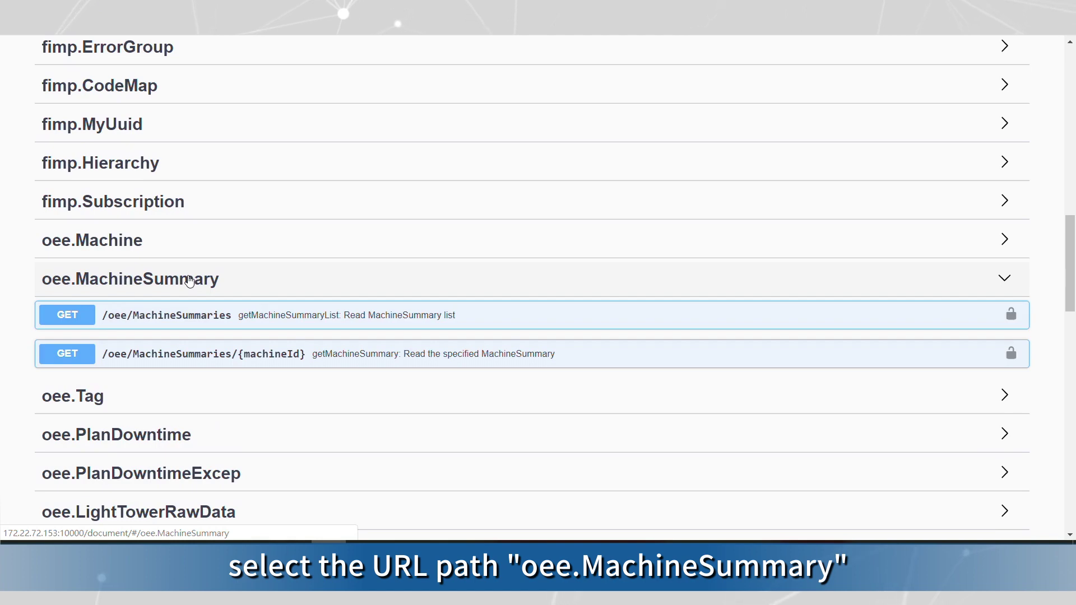
Step: Expand GET /oee/MachineSummaries and switch it to Try it out mode
left_click(78, 320)
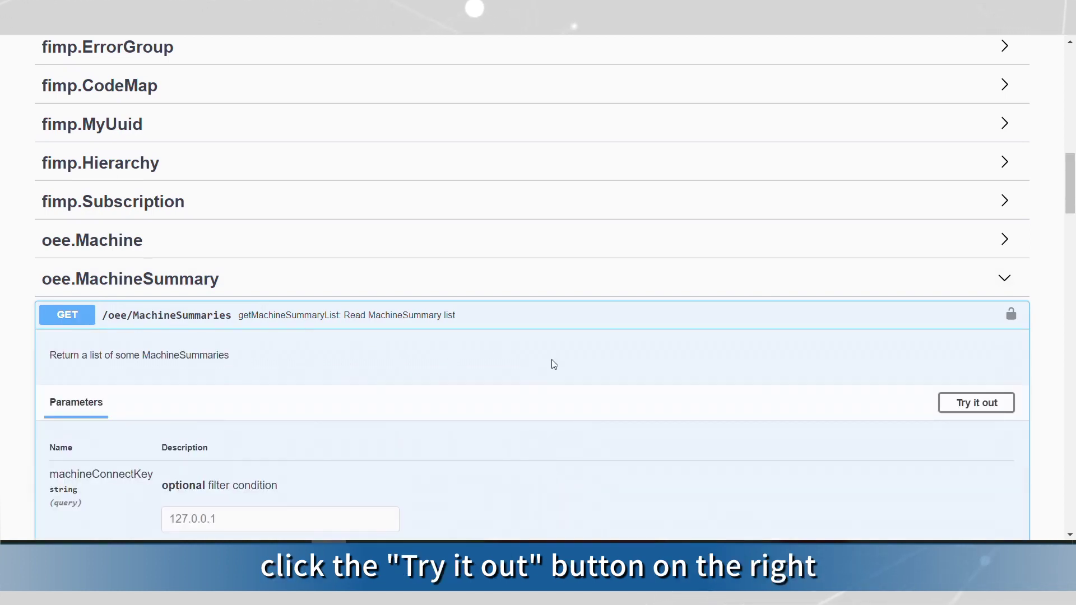
left_click(991, 408)
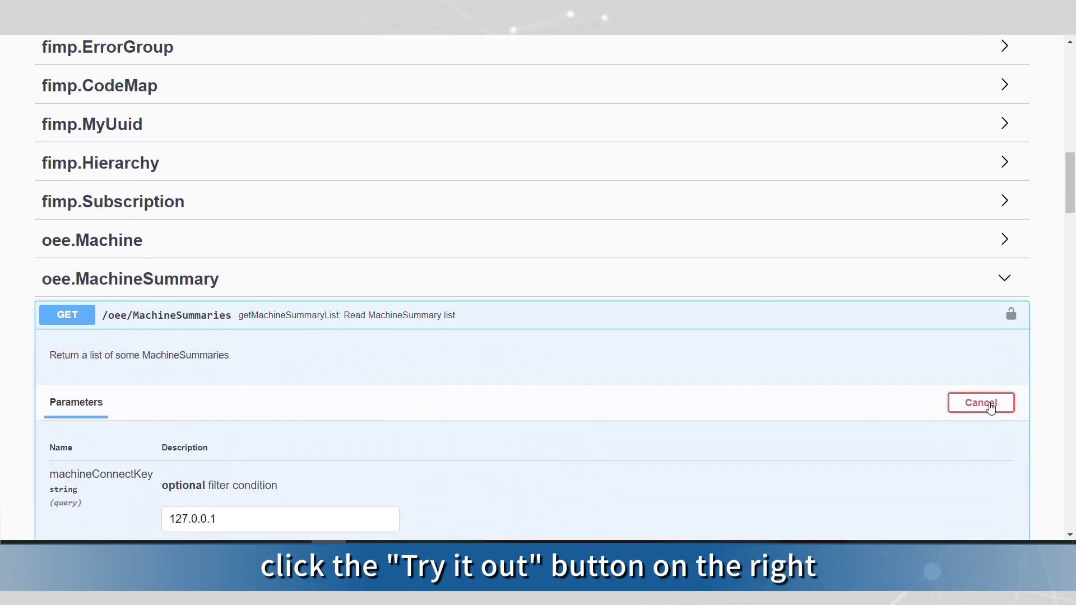
scroll(1073, 250, "down", 7)
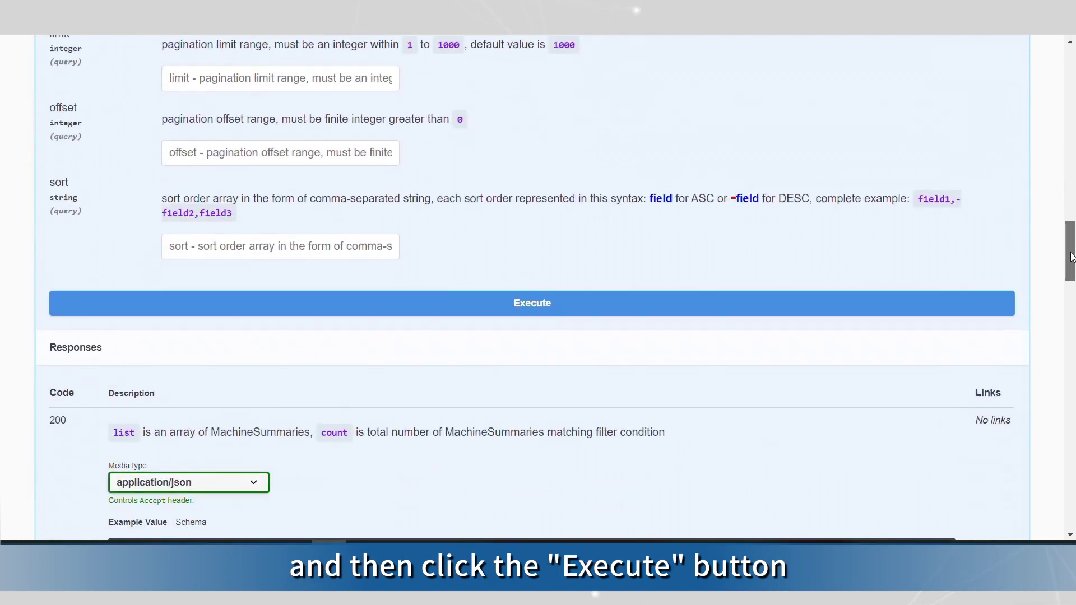
Step: Execute the MachineSummaries request, returning code 200 with one machine summary
left_click(553, 304)
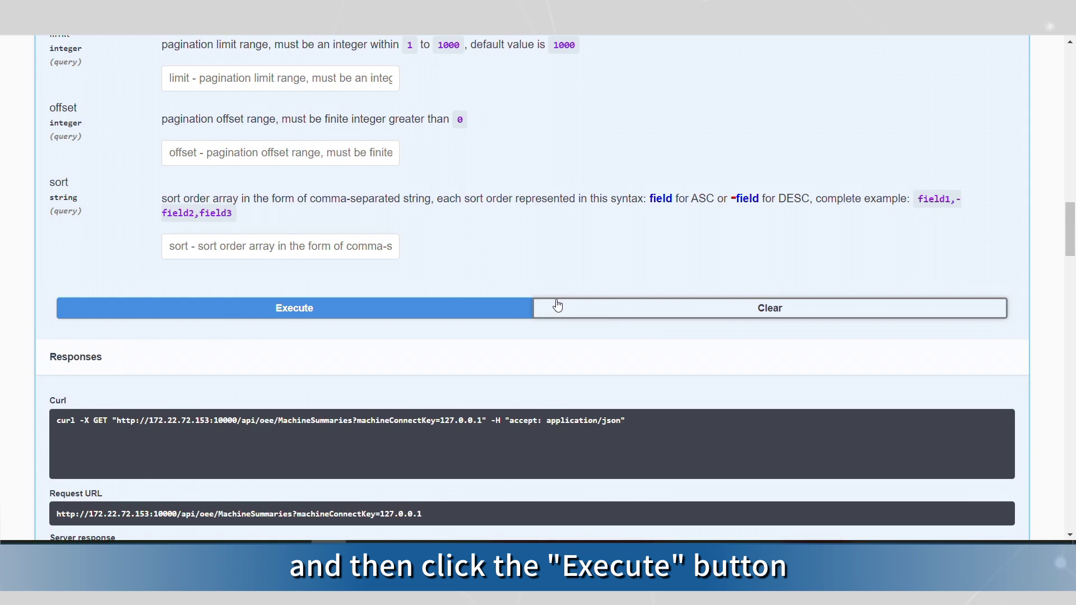
left_click_drag(1071, 228, 1072, 263)
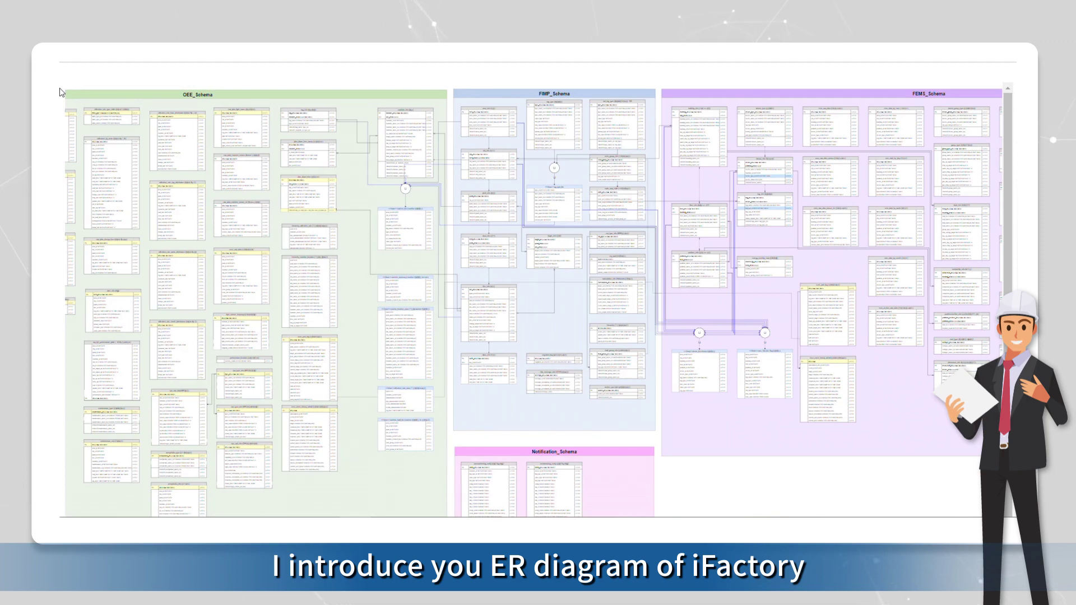
mouse_move(142, 72)
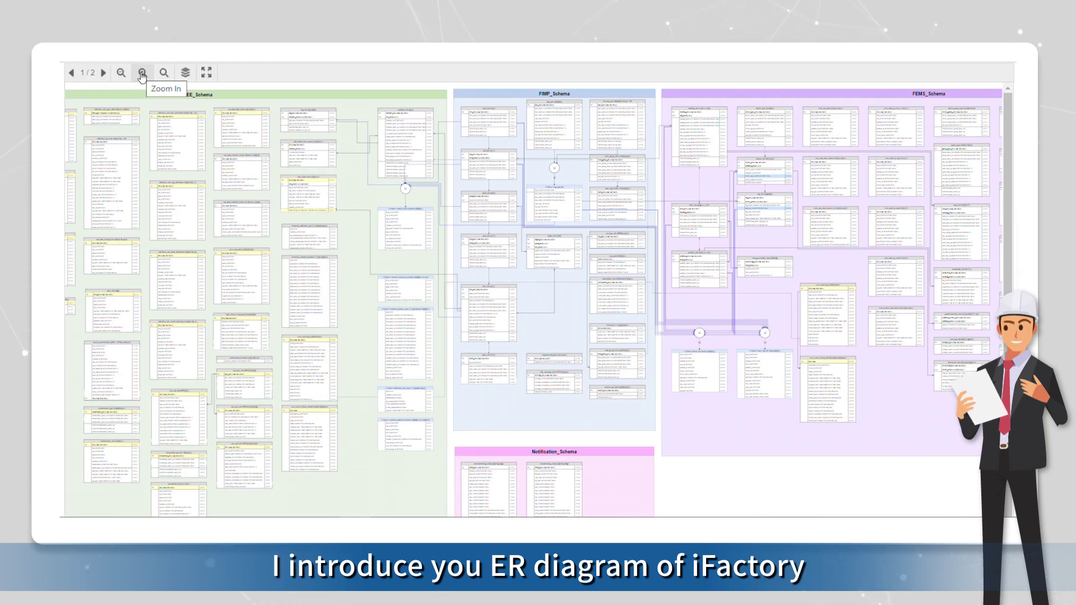
Step: Zoom the ER diagram in four steps until the OEE_Schema tables are readable
left_click(142, 74)
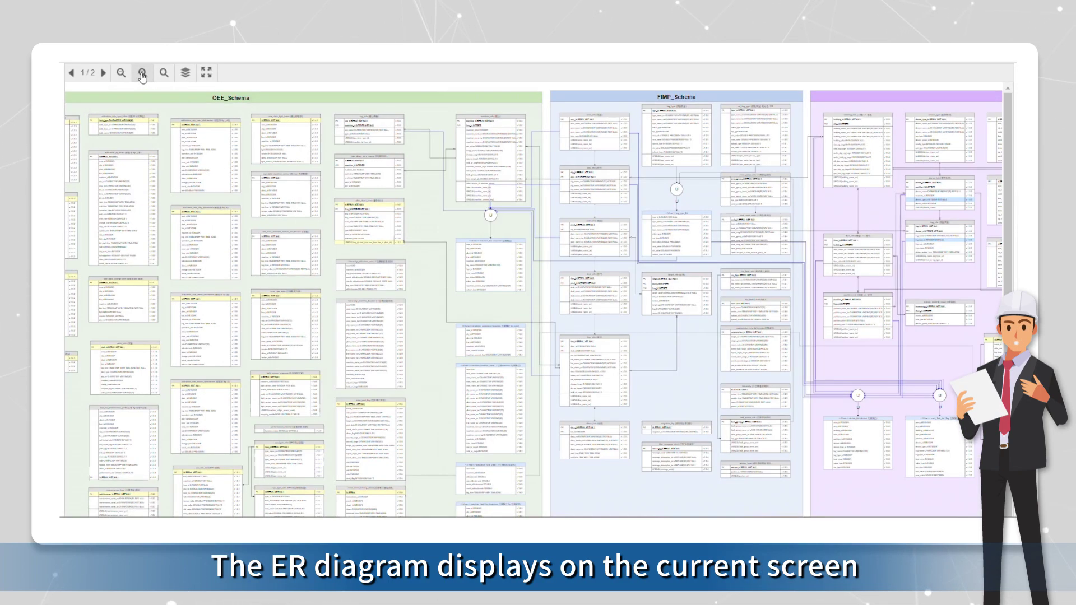
left_click(141, 74)
left_click(142, 74)
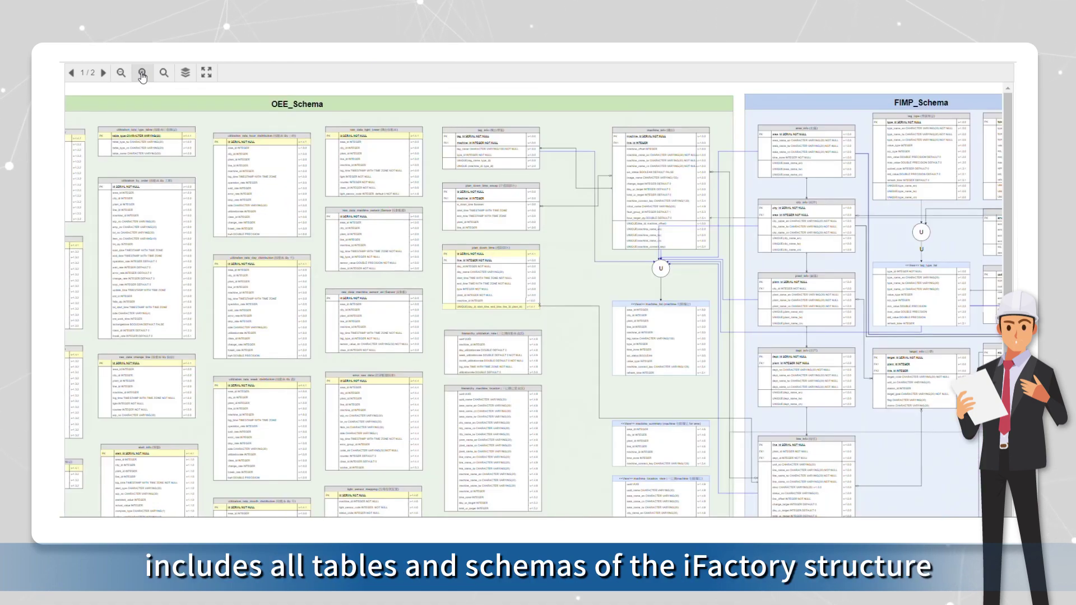
left_click(142, 74)
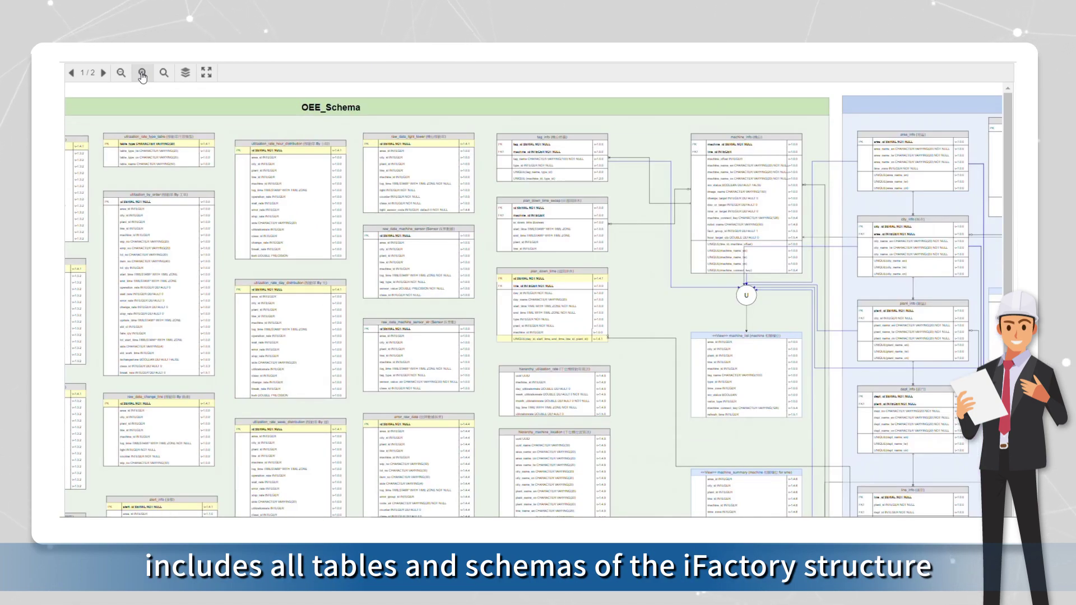